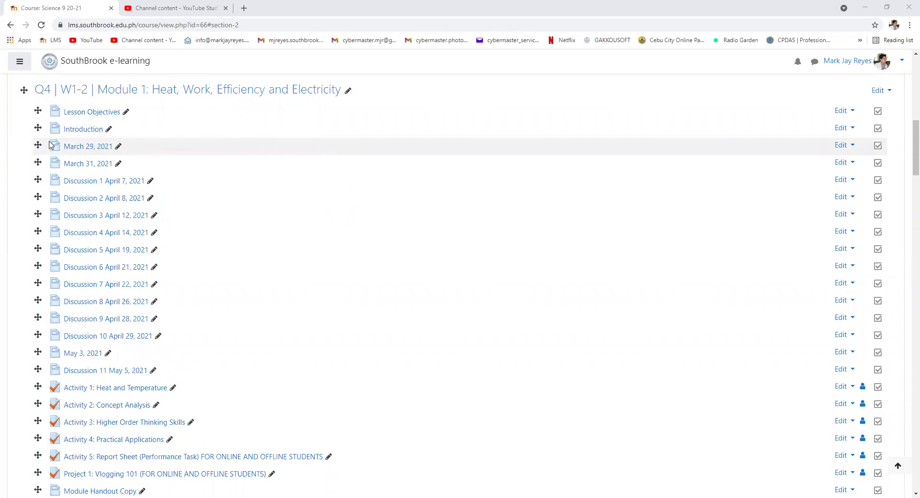
Step: Open the attempts report of Activity 5: Report Sheet (Performance Task) and review its report options and student attempts
{"action": "scroll", "coordinate": [50, 143], "scroll_direction": "up", "scroll_amount": 1}
{"action": "scroll", "coordinate": [50, 144], "scroll_direction": "down", "scroll_amount": 3}
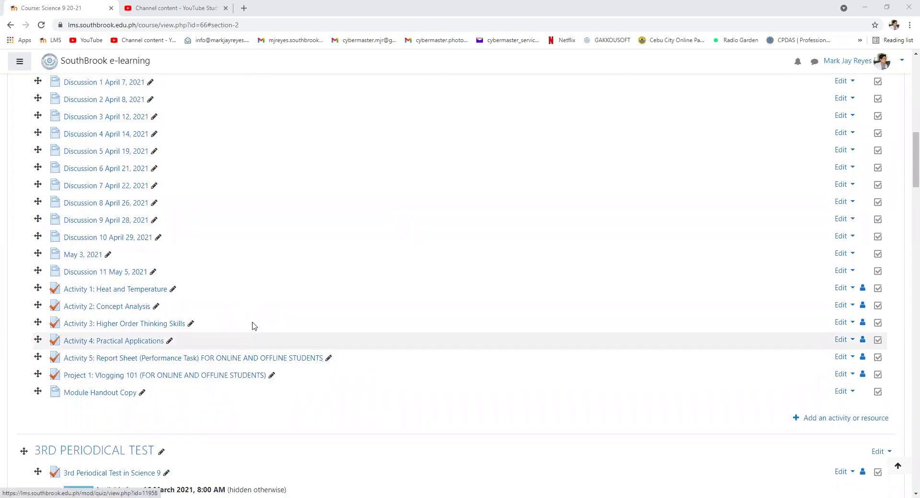
{"action": "left_click", "coordinate": [200, 359]}
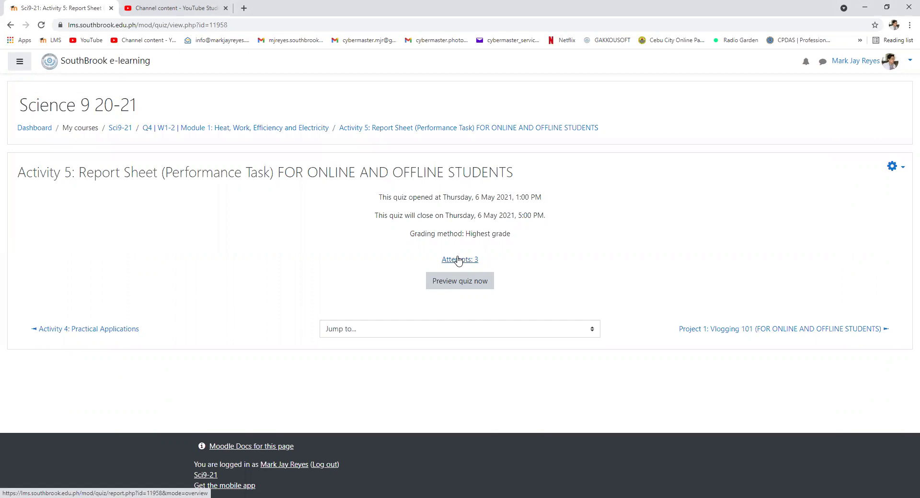
{"action": "left_click", "coordinate": [457, 261]}
{"action": "scroll", "coordinate": [158, 264], "scroll_direction": "down", "scroll_amount": 7}
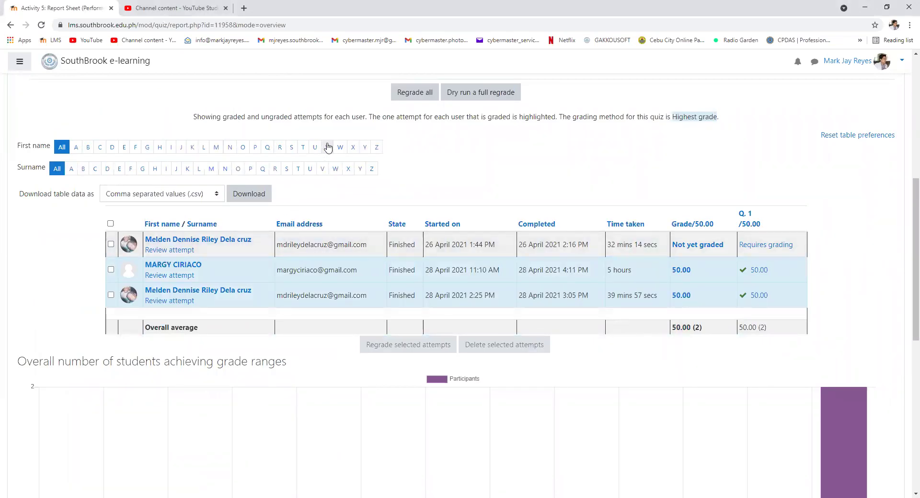
{"action": "scroll", "coordinate": [329, 146], "scroll_direction": "up", "scroll_amount": 6}
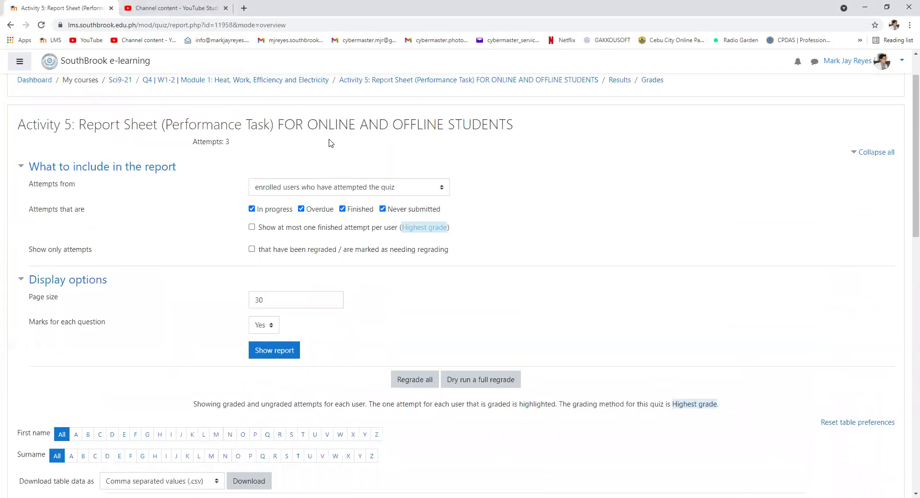
{"action": "scroll", "coordinate": [329, 142], "scroll_direction": "down", "scroll_amount": 4}
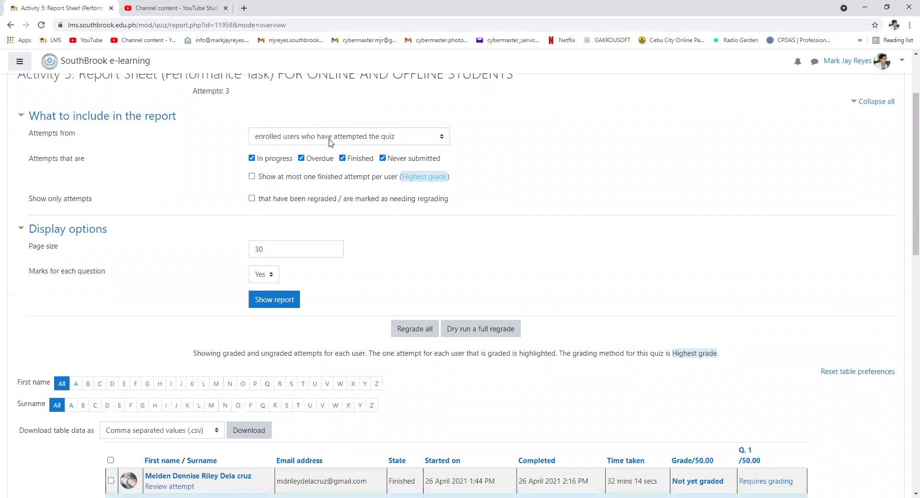
{"action": "scroll", "coordinate": [328, 142], "scroll_direction": "up", "scroll_amount": 5}
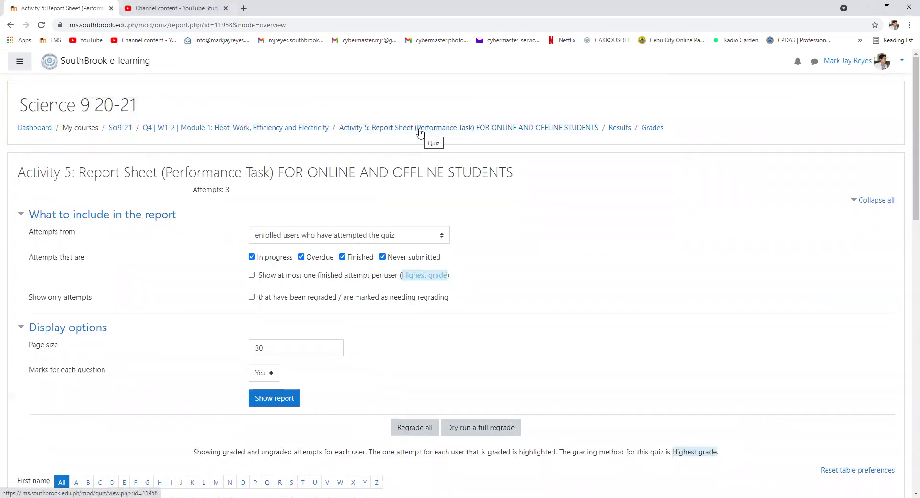
Step: Return to the Q4 Module 1 section of the course and open the quiz Project 1: Vlogging 101
{"action": "left_click", "coordinate": [420, 133]}
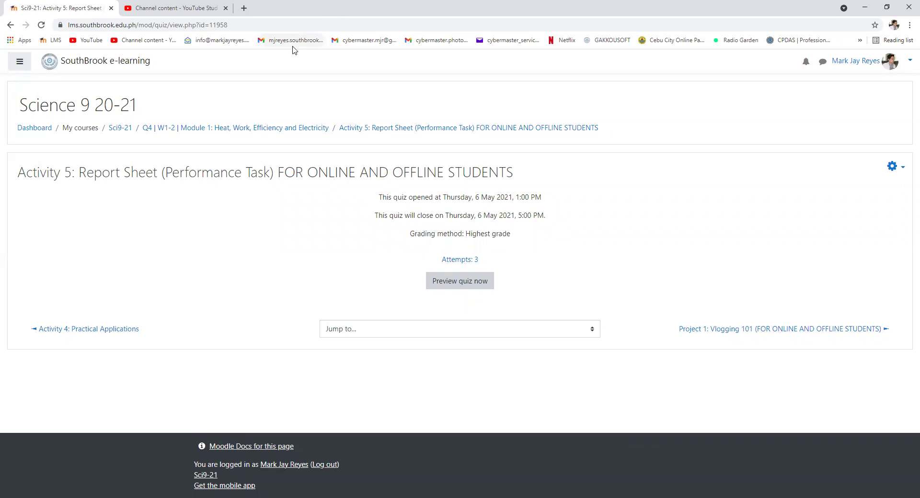
{"action": "left_click", "coordinate": [293, 135]}
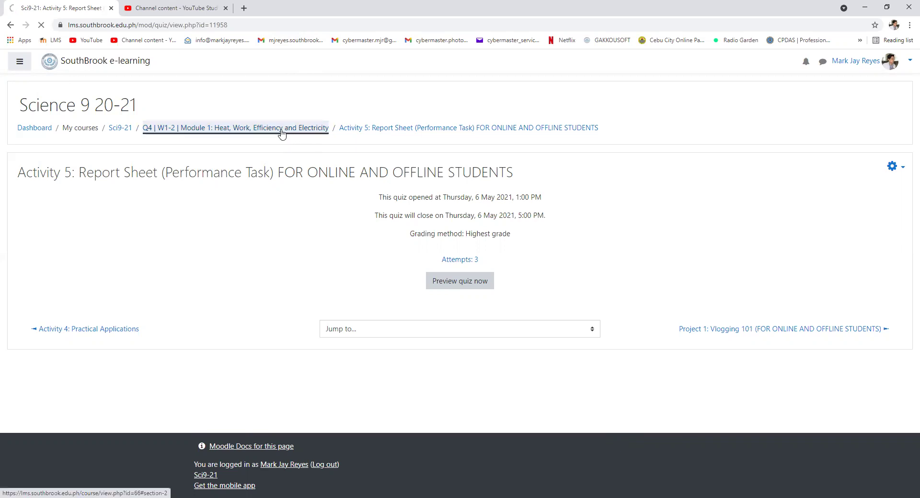
{"action": "scroll", "coordinate": [252, 278], "scroll_direction": "down", "scroll_amount": 13}
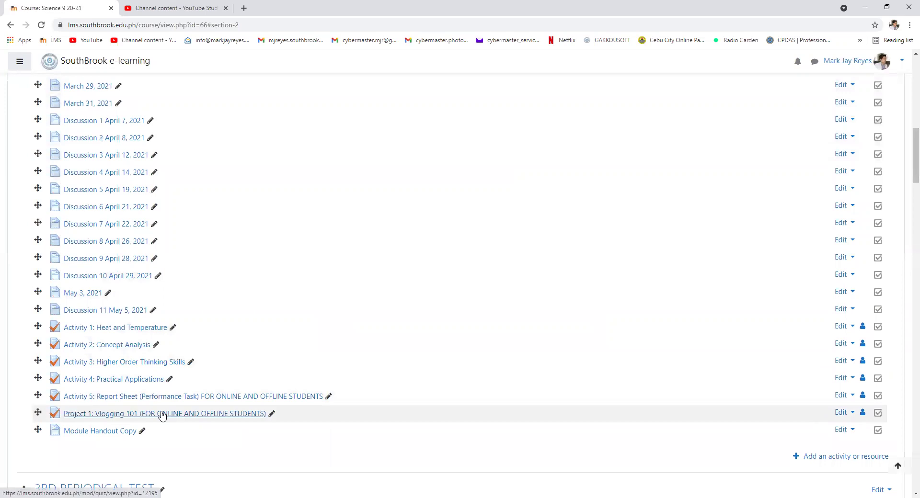
{"action": "left_click", "coordinate": [234, 415]}
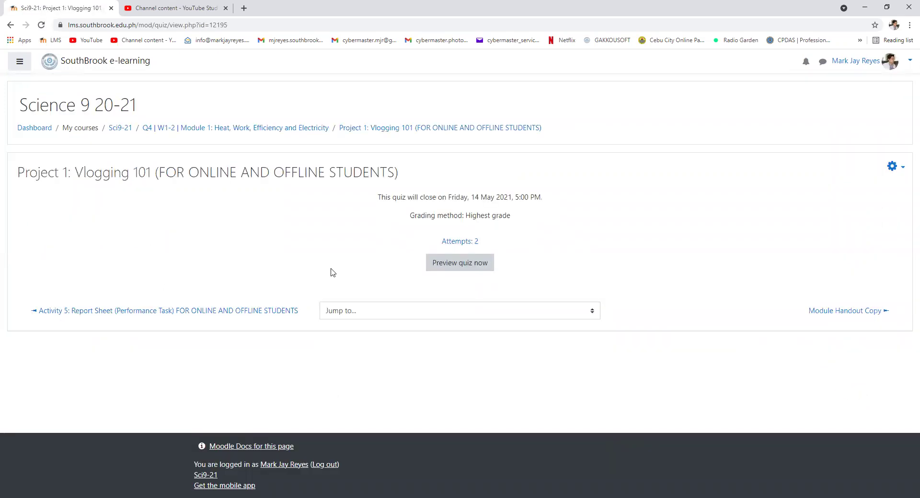
Step: Open the quiz's Direction essay question for editing and read the vlog instructions in its question text
{"action": "left_click", "coordinate": [893, 167]}
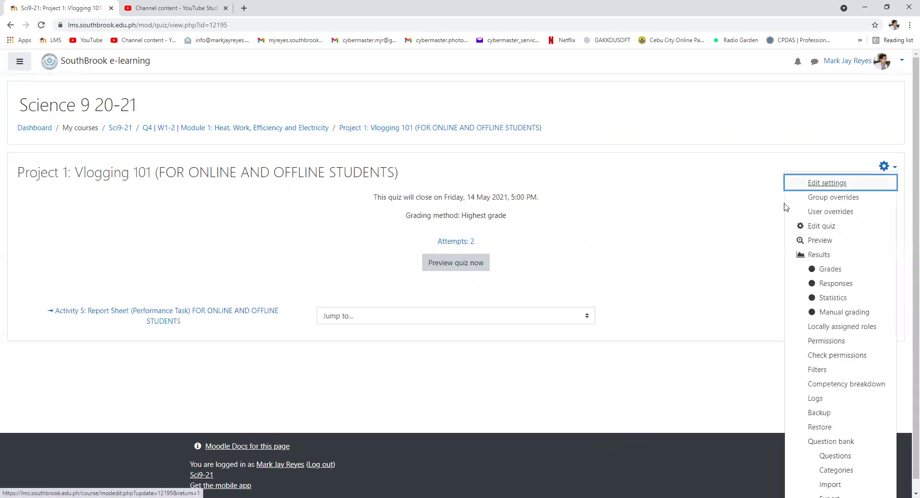
{"action": "left_click", "coordinate": [814, 226]}
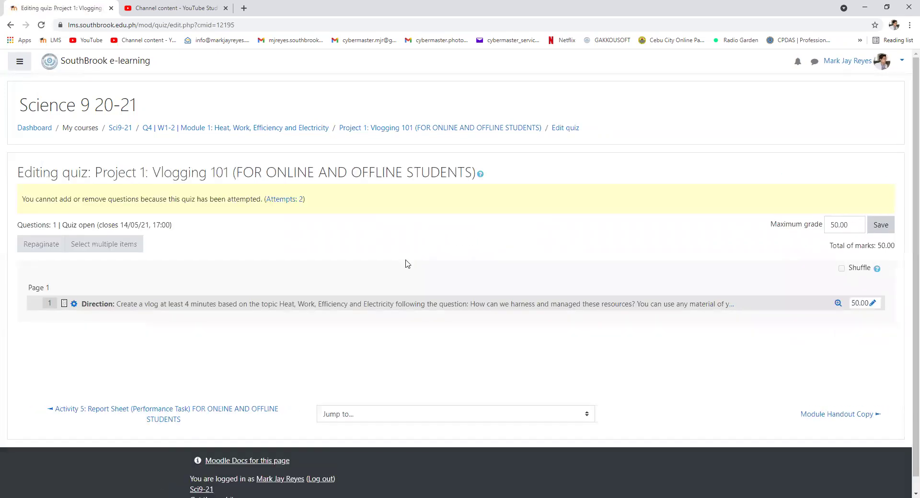
{"action": "left_click", "coordinate": [375, 303]}
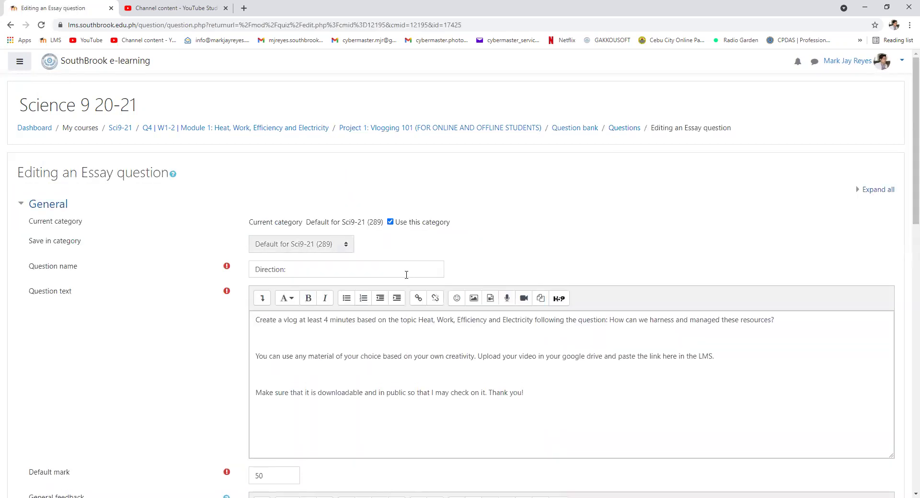
{"action": "scroll", "coordinate": [503, 346], "scroll_direction": "down", "scroll_amount": 1}
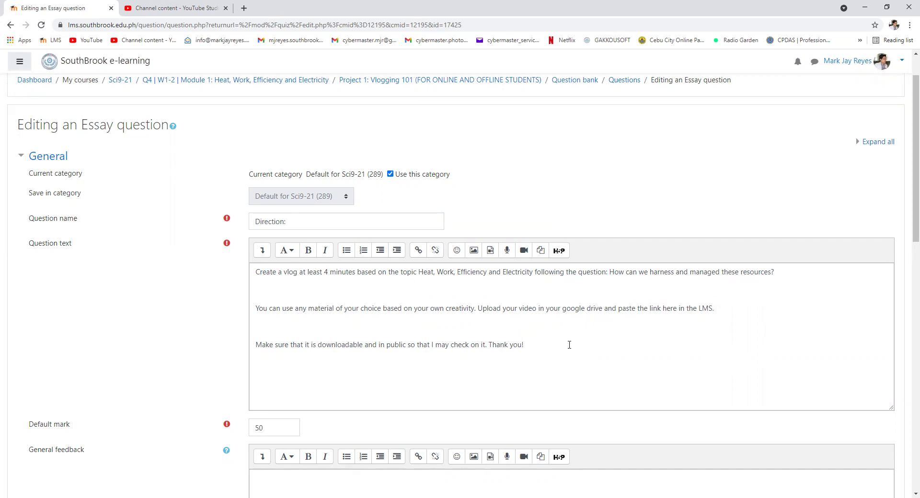
{"action": "scroll", "coordinate": [487, 203], "scroll_direction": "up", "scroll_amount": 1}
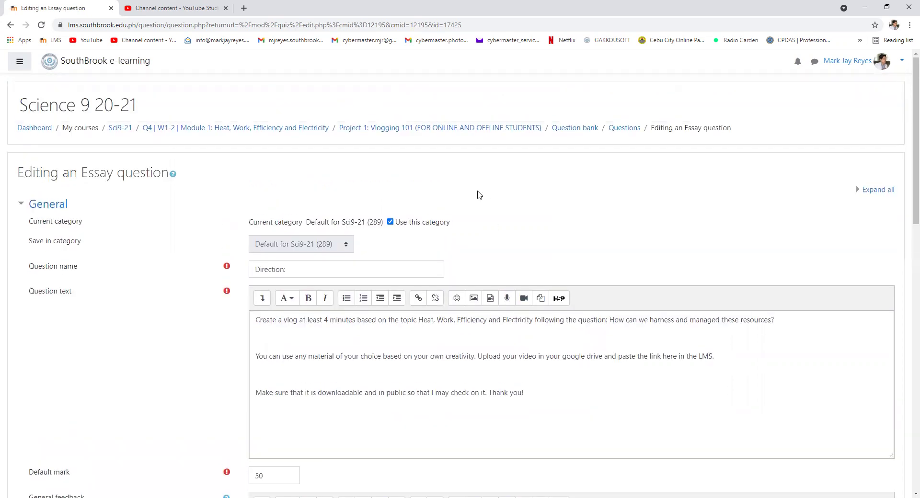
Step: Return to the course's Q4 Module 1 section and examine the lessons, activities and tests through Q3 Module 1: Volcanoes
{"action": "left_click", "coordinate": [400, 128]}
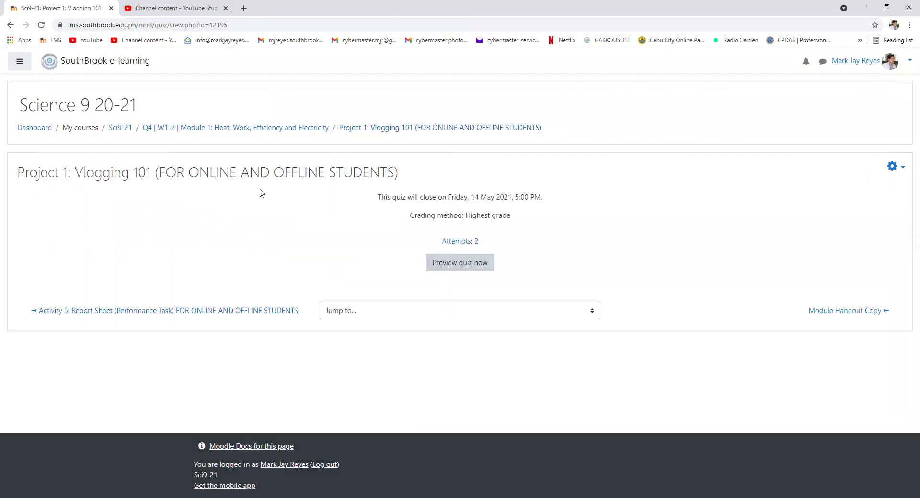
{"action": "left_click", "coordinate": [280, 131]}
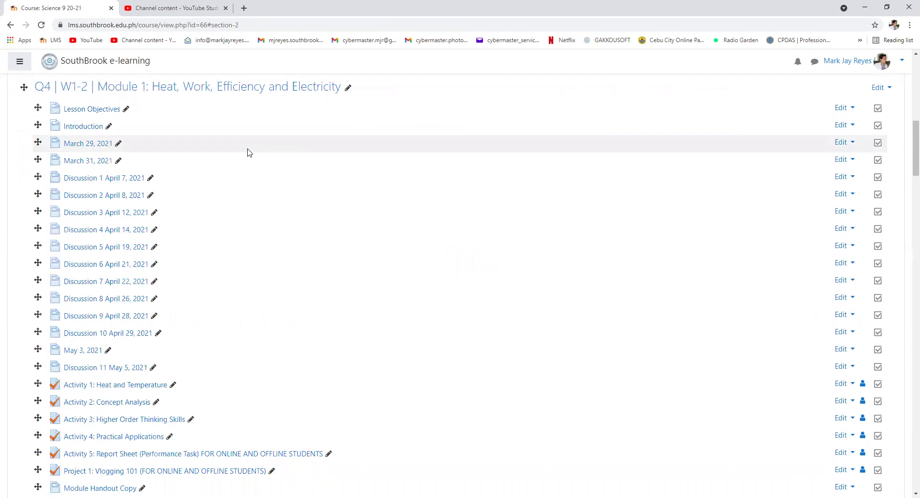
{"action": "scroll", "coordinate": [248, 152], "scroll_direction": "down", "scroll_amount": 3}
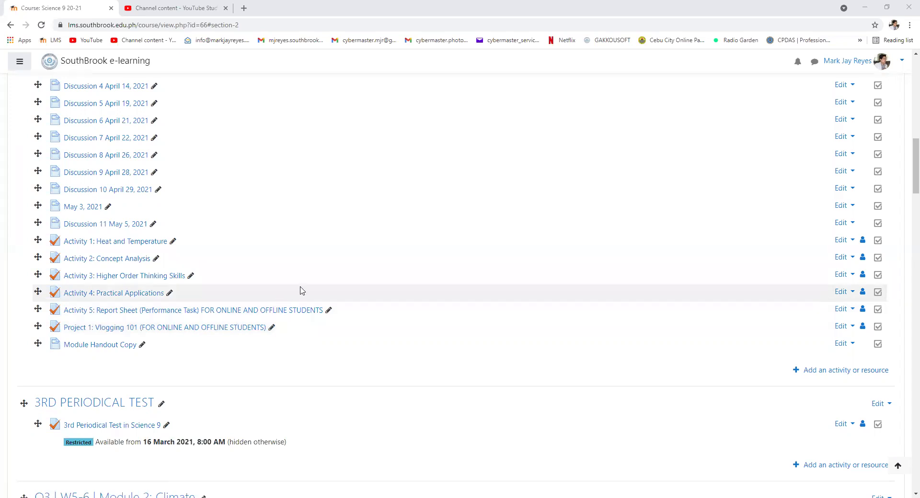
{"action": "scroll", "coordinate": [356, 265], "scroll_direction": "up", "scroll_amount": 2}
{"action": "scroll", "coordinate": [356, 264], "scroll_direction": "down", "scroll_amount": 2}
{"action": "scroll", "coordinate": [356, 264], "scroll_direction": "down", "scroll_amount": 2}
{"action": "scroll", "coordinate": [356, 264], "scroll_direction": "down", "scroll_amount": 2}
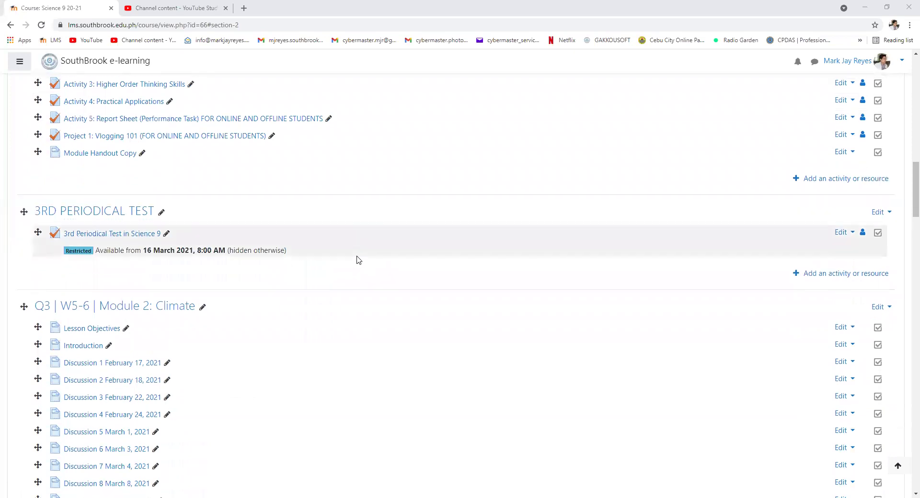
{"action": "scroll", "coordinate": [357, 261], "scroll_direction": "down", "scroll_amount": 2}
{"action": "scroll", "coordinate": [357, 260], "scroll_direction": "down", "scroll_amount": 3}
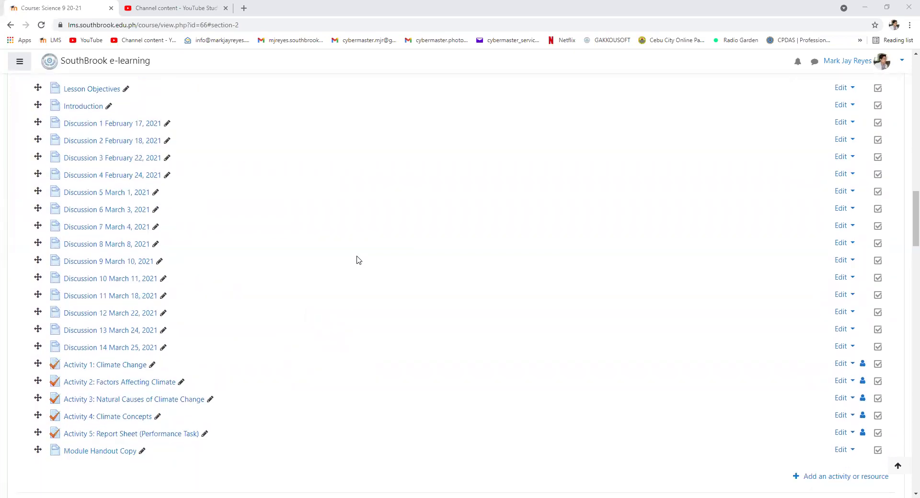
{"action": "scroll", "coordinate": [355, 259], "scroll_direction": "down", "scroll_amount": 2}
{"action": "scroll", "coordinate": [355, 260], "scroll_direction": "down", "scroll_amount": 11}
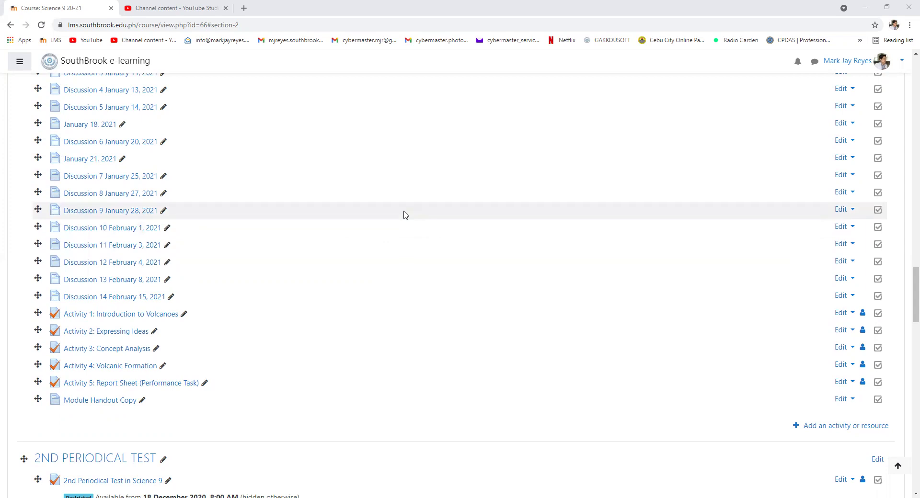
Step: Look back through the Q3 Volcanoes and Climate modules up to the Q4 Module 1 activities
{"action": "scroll", "coordinate": [403, 214], "scroll_direction": "up", "scroll_amount": 5}
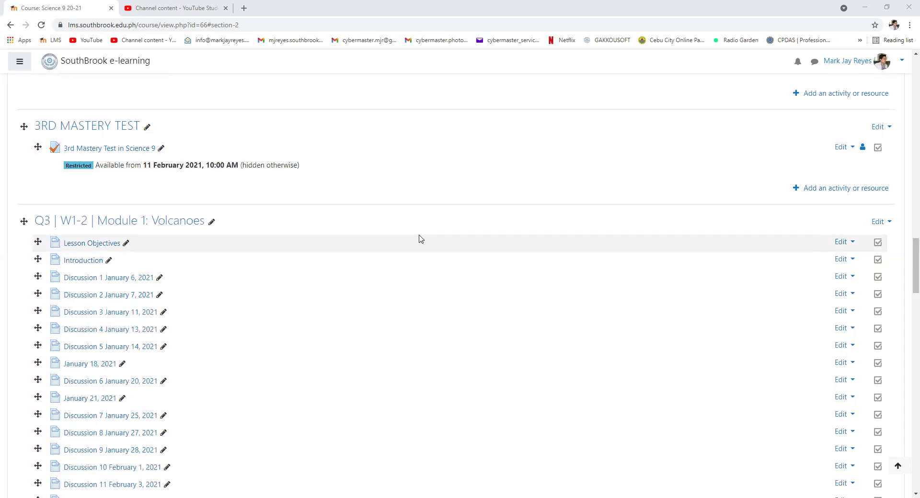
{"action": "scroll", "coordinate": [439, 364], "scroll_direction": "up", "scroll_amount": 5}
{"action": "scroll", "coordinate": [441, 353], "scroll_direction": "up", "scroll_amount": 4}
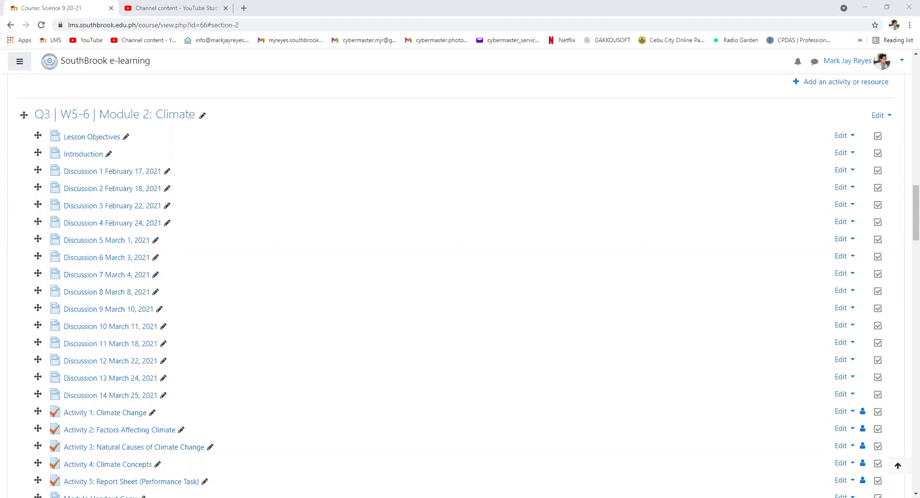
{"action": "scroll", "coordinate": [656, 392], "scroll_direction": "down", "scroll_amount": 3}
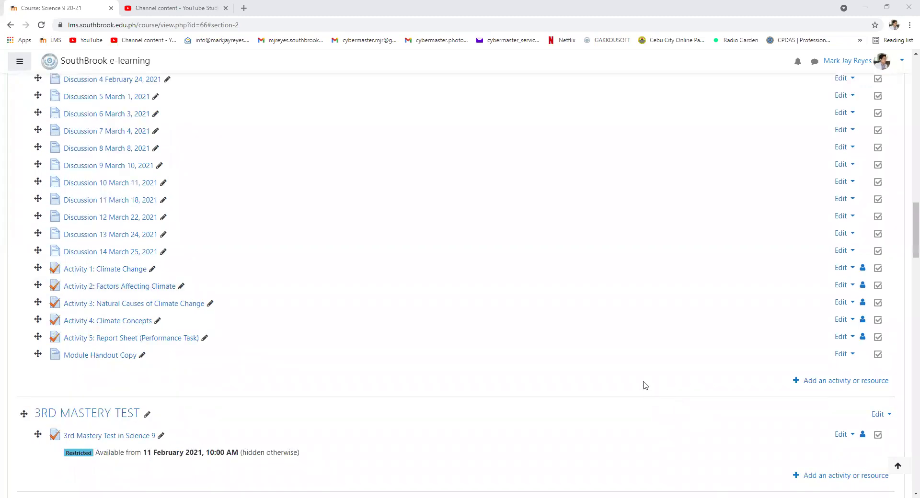
{"action": "scroll", "coordinate": [644, 385], "scroll_direction": "up", "scroll_amount": 10}
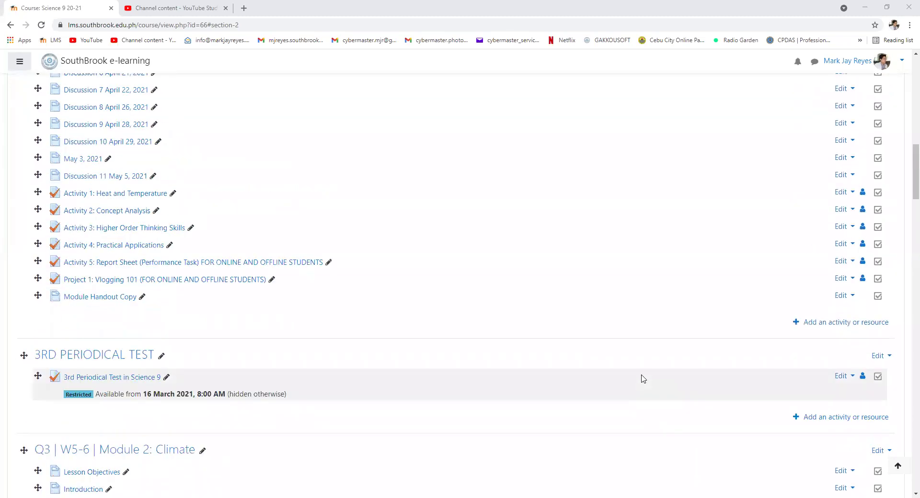